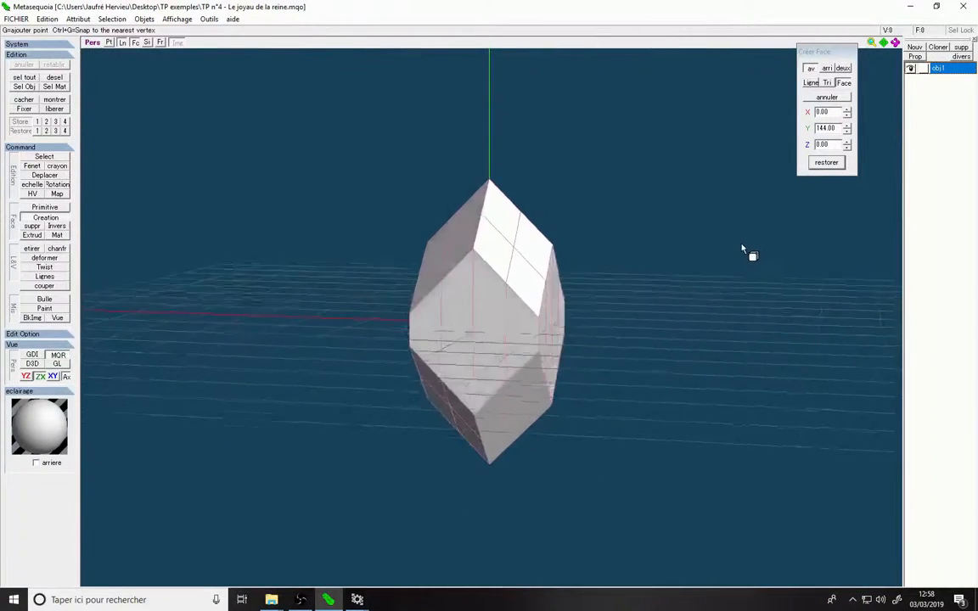
# Look over the finished jewel model from several sides and turn on the display of its points
pyautogui.moveTo(689, 253); pyautogui.dragTo(607, 271, button='right')
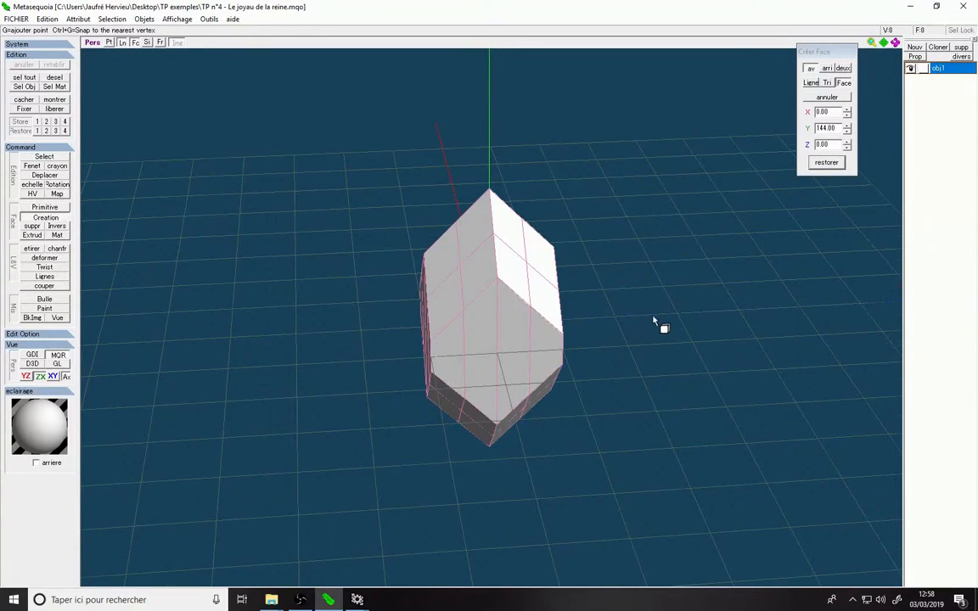
pyautogui.moveTo(651, 325); pyautogui.dragTo(660, 306, button='right')
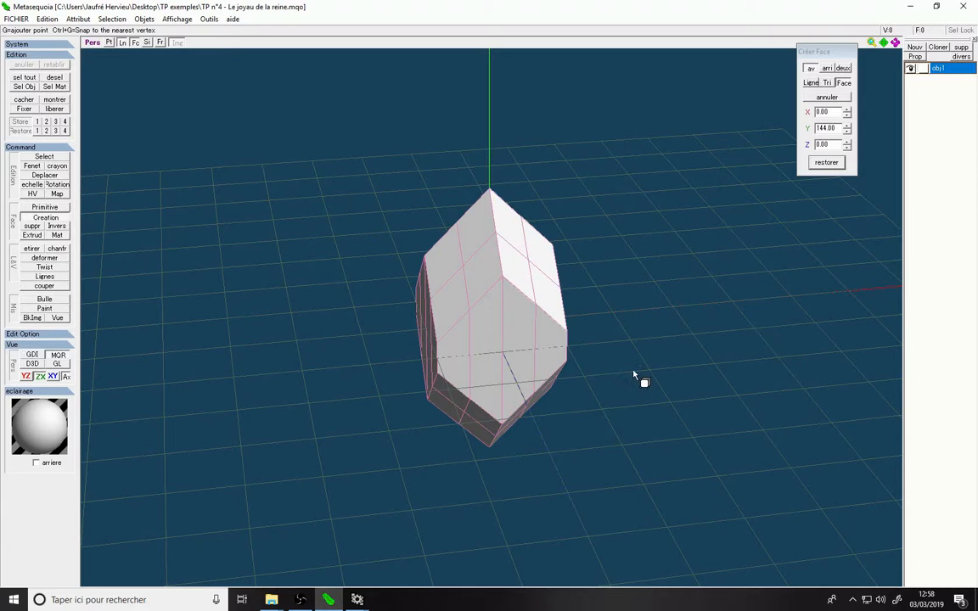
pyautogui.moveTo(723, 342); pyautogui.dragTo(674, 334, button='right')
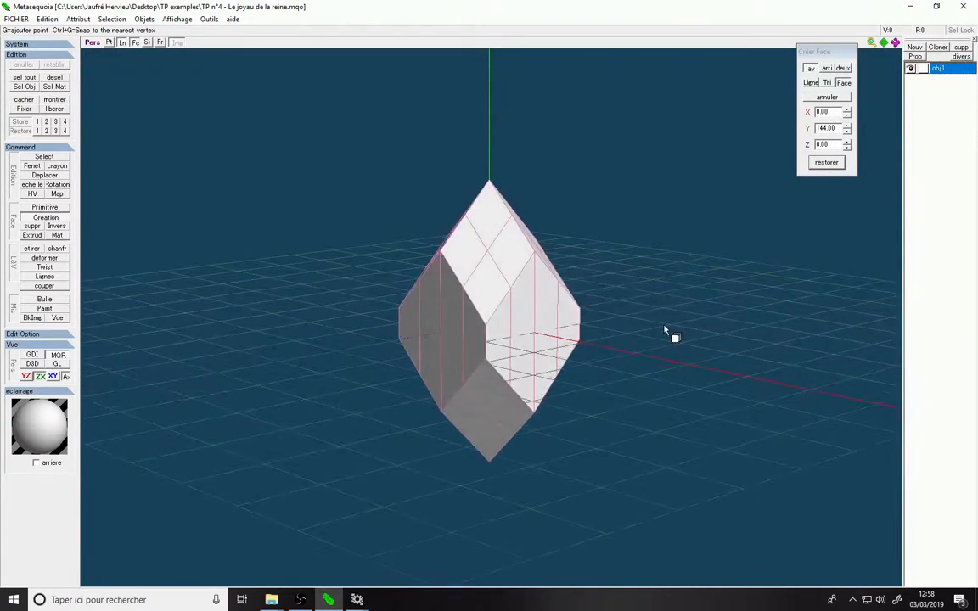
pyautogui.moveTo(679, 293); pyautogui.dragTo(637, 405, button='right')
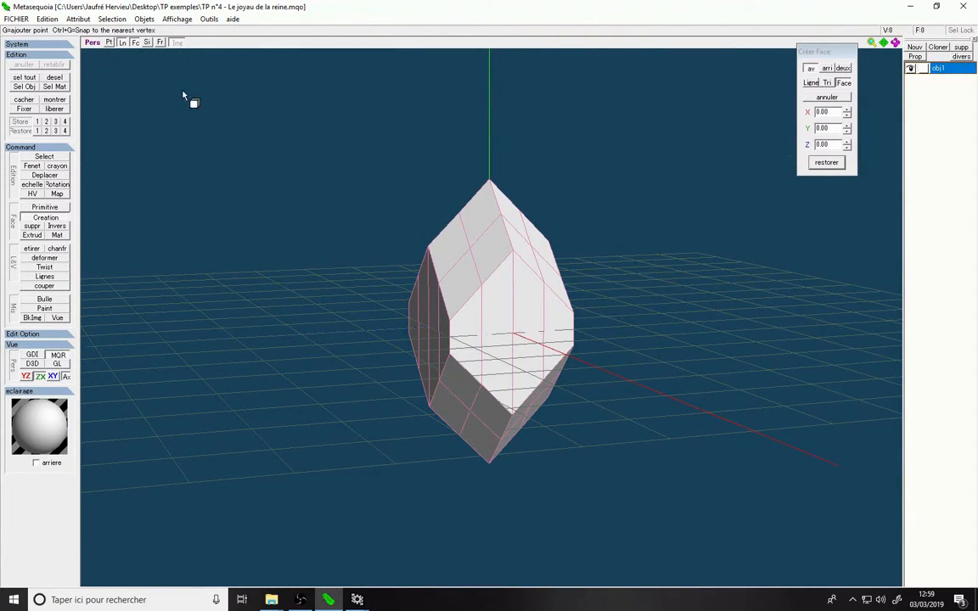
pyautogui.click(109, 43)
# Check the coordinates of the jewel's facet vertices, edge midpoints and apex, viewing the model from different angles
pyautogui.click(451, 326)
pyautogui.doubleClick(828, 127)
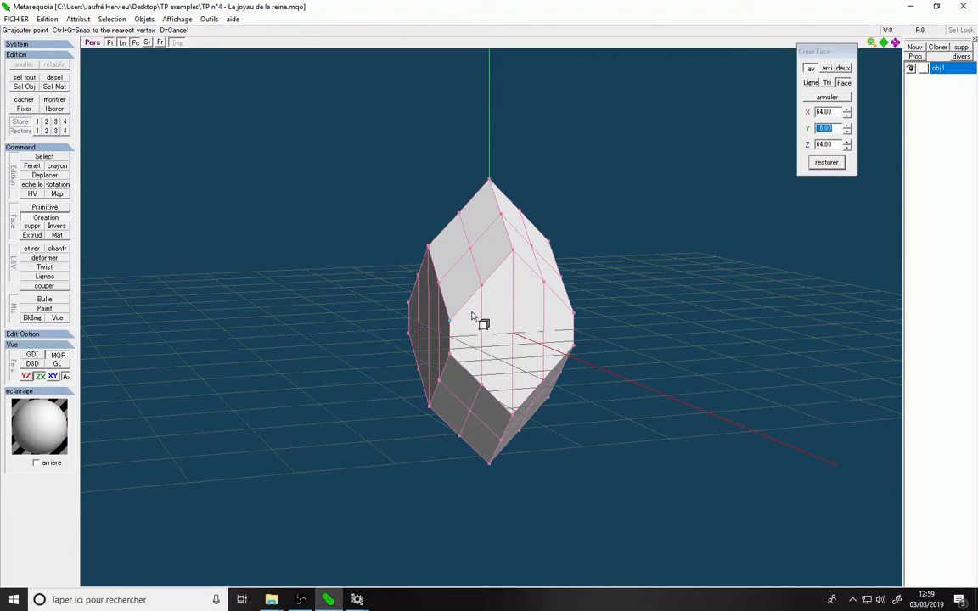
pyautogui.moveTo(658, 289); pyautogui.dragTo(626, 284, button='right')
pyautogui.click(466, 278)
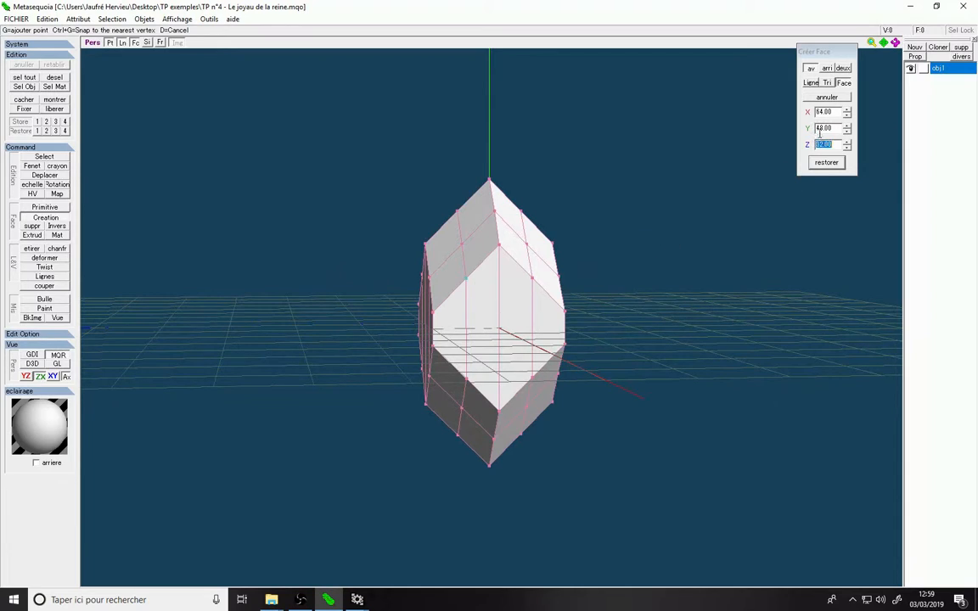
pyautogui.click(499, 245)
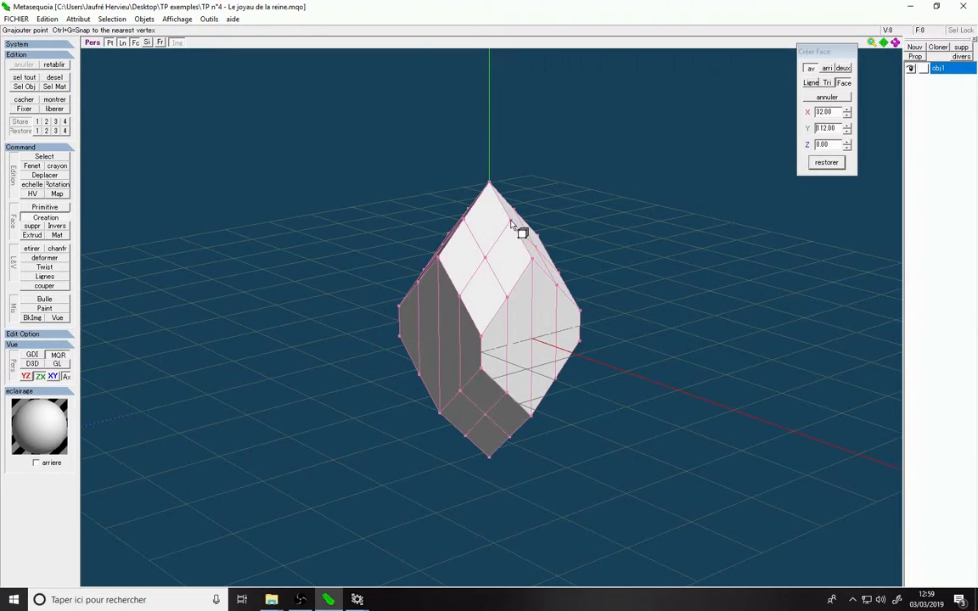
pyautogui.click(512, 222)
pyautogui.press('d')
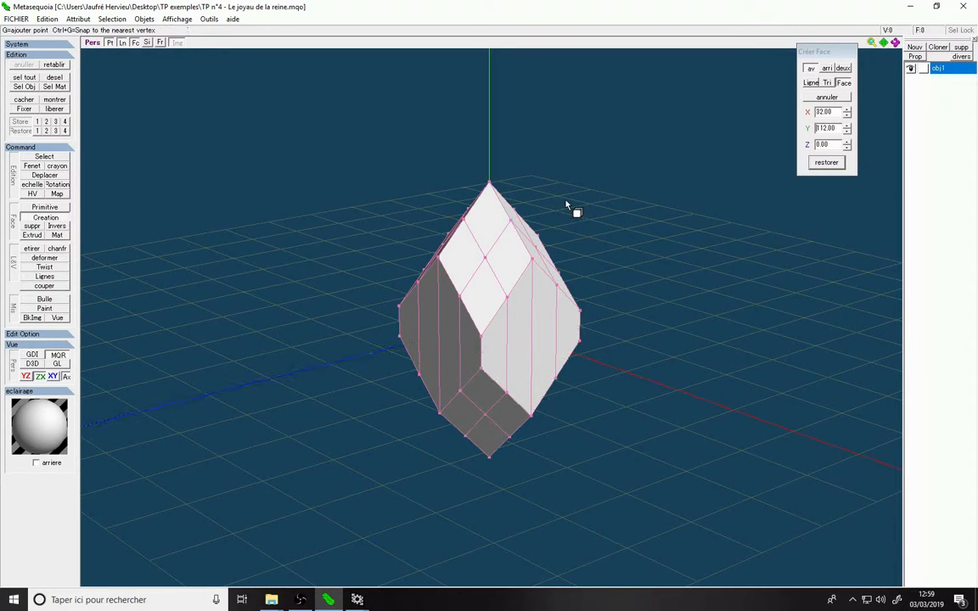
pyautogui.click(493, 186)
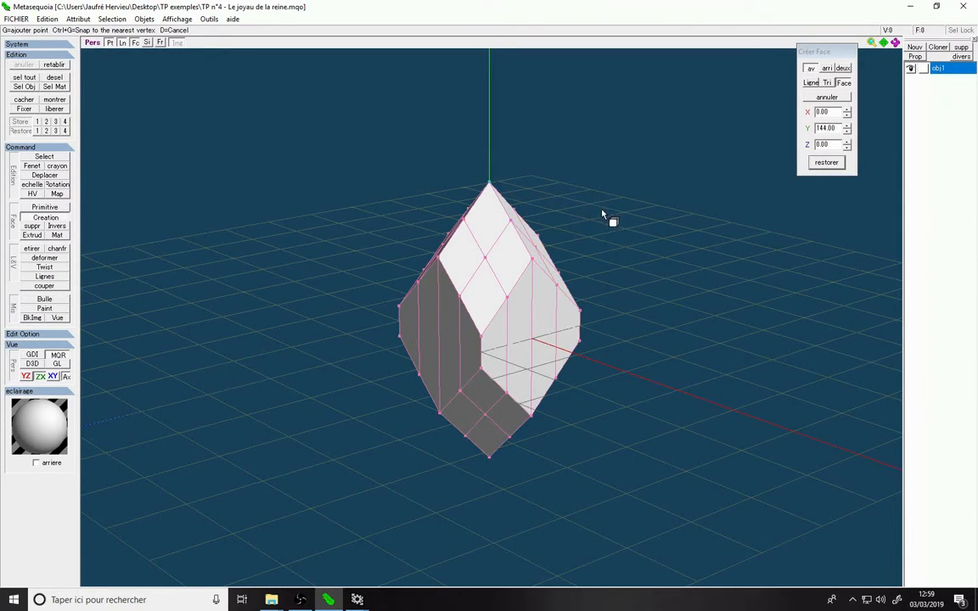
pyautogui.moveTo(653, 248); pyautogui.dragTo(492, 325, button='right')
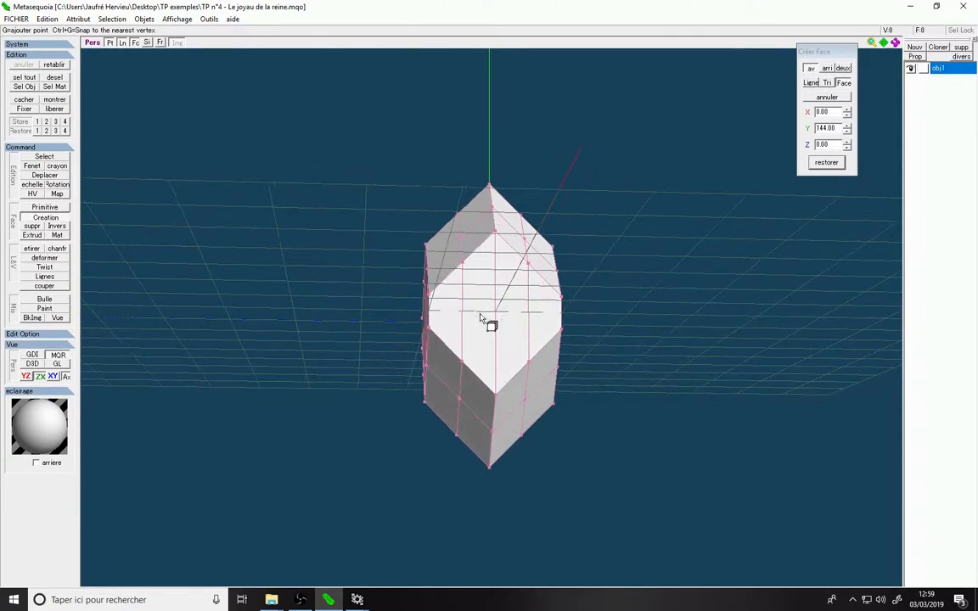
pyautogui.moveTo(428, 333); pyautogui.dragTo(477, 348, button='right')
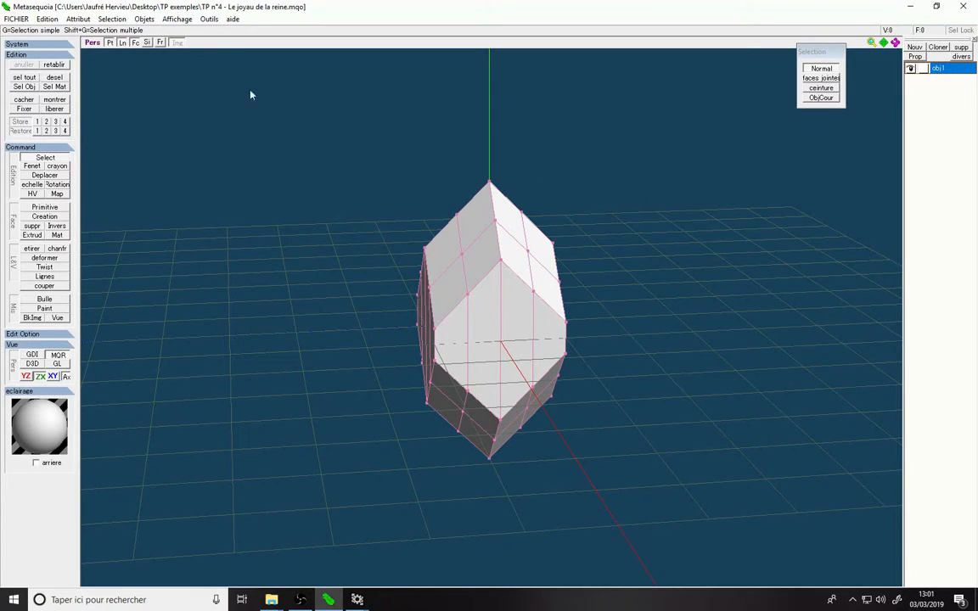
# Start a new document and save it in the Dossier de rendu folder as TP4 followed by the author's name
pyautogui.click(16, 19)
pyautogui.click(32, 31)
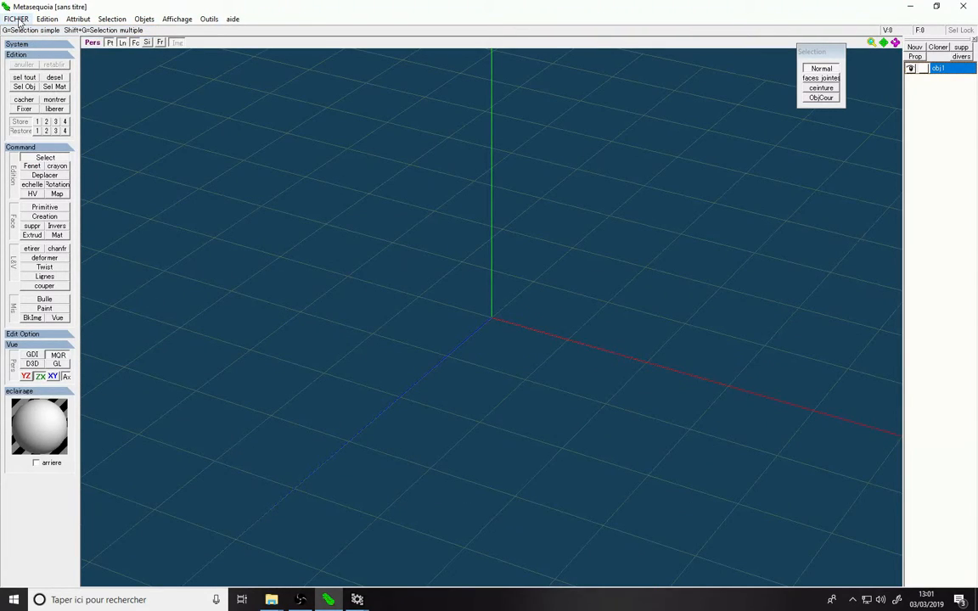
pyautogui.click(16, 19)
pyautogui.click(43, 69)
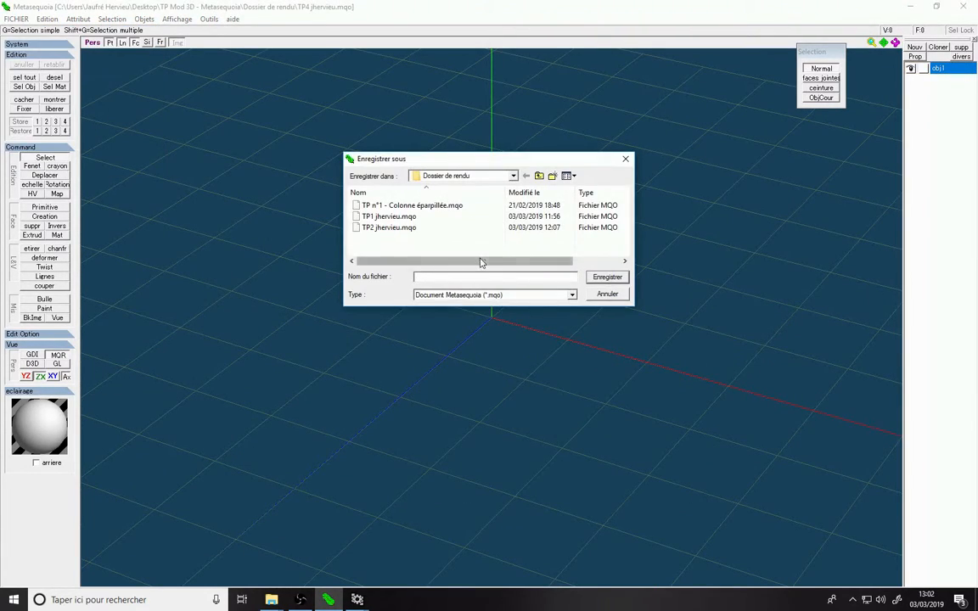
pyautogui.write('TP4')
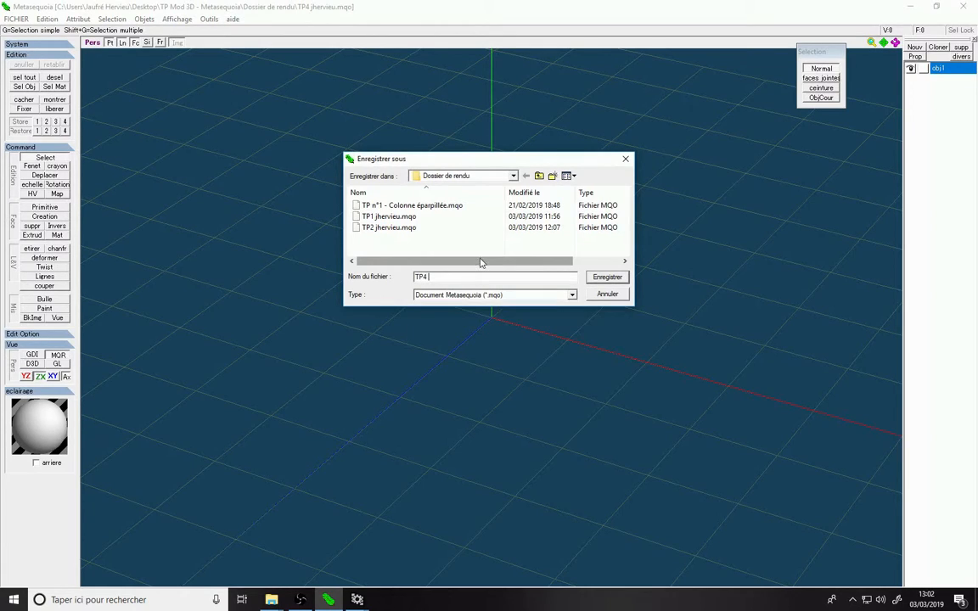
pyautogui.write(' jhervieu')
pyautogui.press('Return')
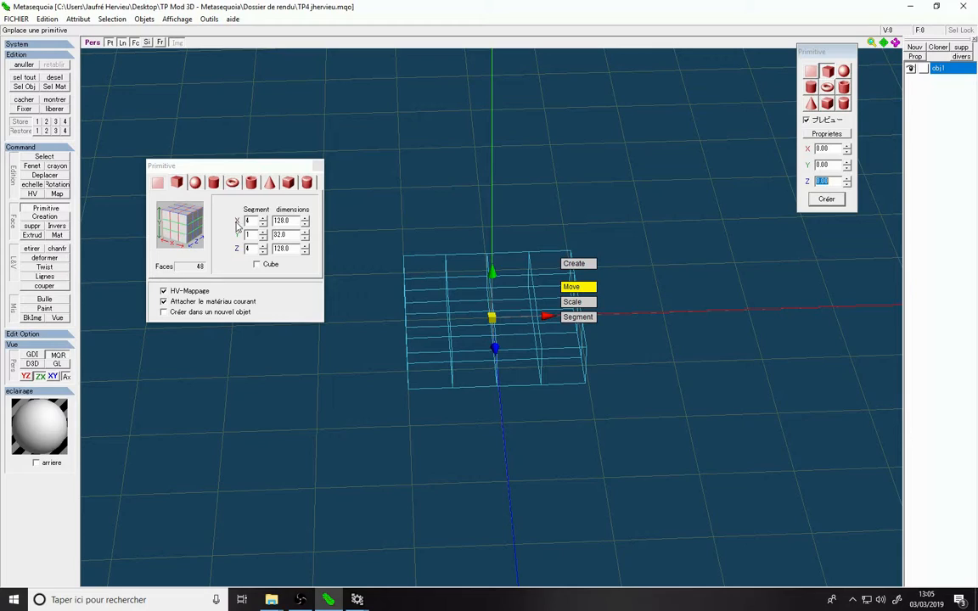
# Create a box primitive with 4 × 1 × 4 segments and dimensions of 128 × 32 × 128
pyautogui.click(291, 221)
pyautogui.click(286, 249)
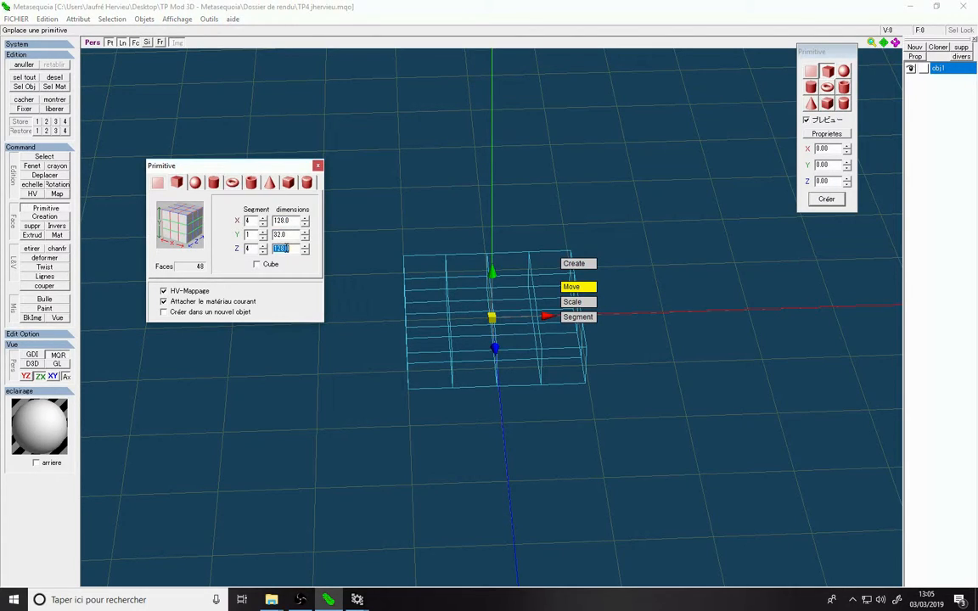
pyautogui.click(287, 235)
pyautogui.click(249, 220)
pyautogui.click(252, 235)
pyautogui.click(253, 249)
pyautogui.click(287, 249)
pyautogui.click(817, 202)
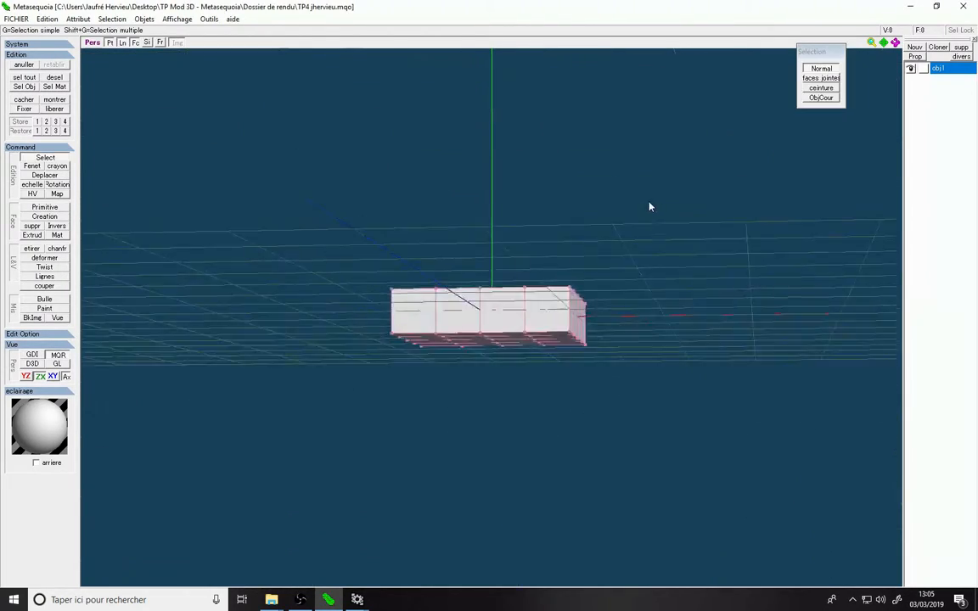
# Try moving one corner face on the box's upper side upward by about 35 along Y
pyautogui.moveTo(660, 201); pyautogui.dragTo(656, 209, button='right')
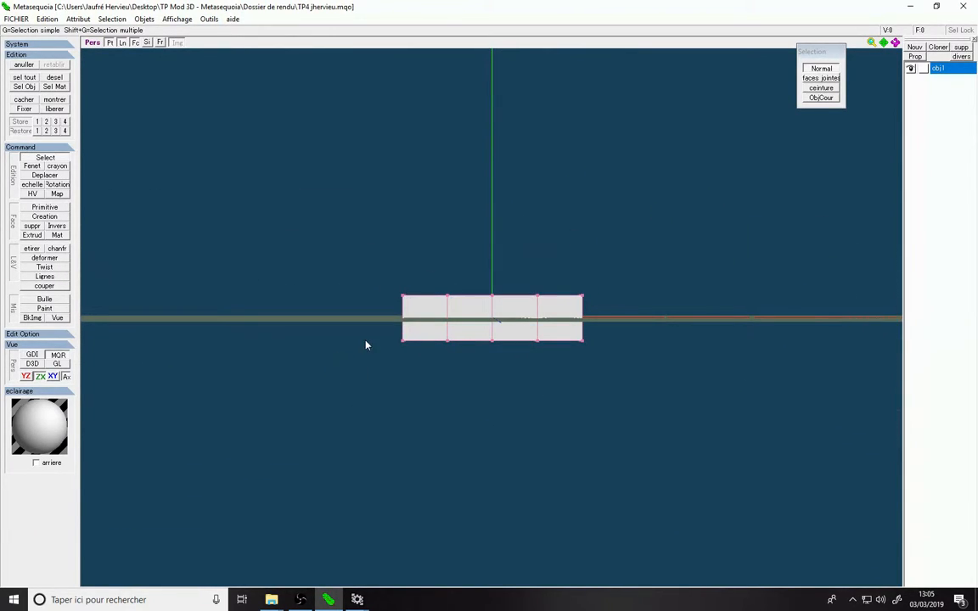
pyautogui.moveTo(631, 195); pyautogui.dragTo(289, 250, button='right')
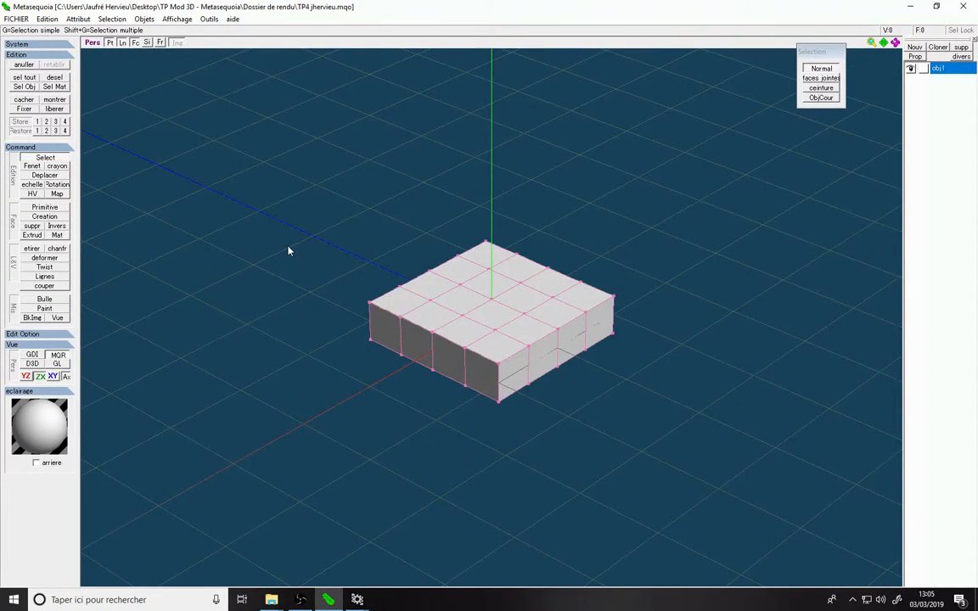
pyautogui.click(47, 176)
pyautogui.moveTo(246, 245); pyautogui.dragTo(320, 253, button='right')
pyautogui.click(425, 271)
pyautogui.moveTo(317, 316); pyautogui.dragTo(740, 241, button='right')
pyautogui.moveTo(437, 254); pyautogui.dragTo(441, 200)
pyautogui.moveTo(622, 210); pyautogui.dragTo(377, 225, button='right')
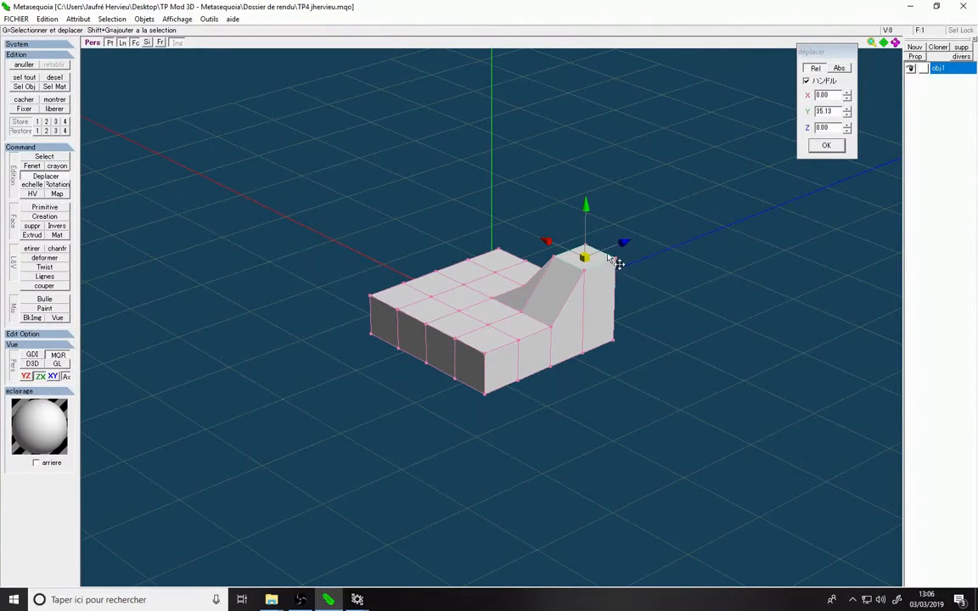
# Raise the same corner face by a further 32 along Y in relative mode and undo both moves
pyautogui.moveTo(526, 368); pyautogui.dragTo(572, 337, button='right')
pyautogui.moveTo(393, 291); pyautogui.dragTo(253, 349, button='right')
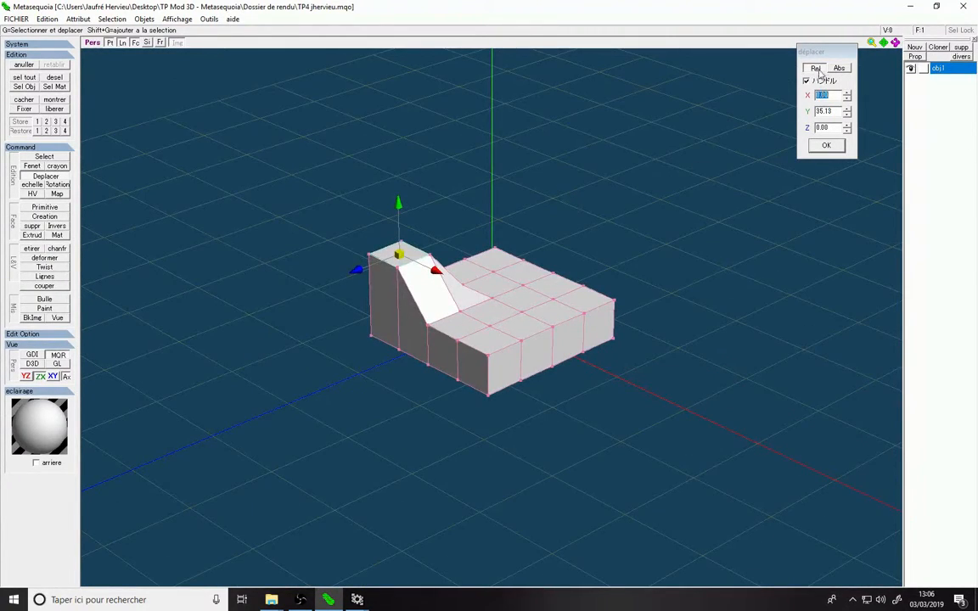
pyautogui.doubleClick(832, 111)
pyautogui.write('32')
pyautogui.press('Return')
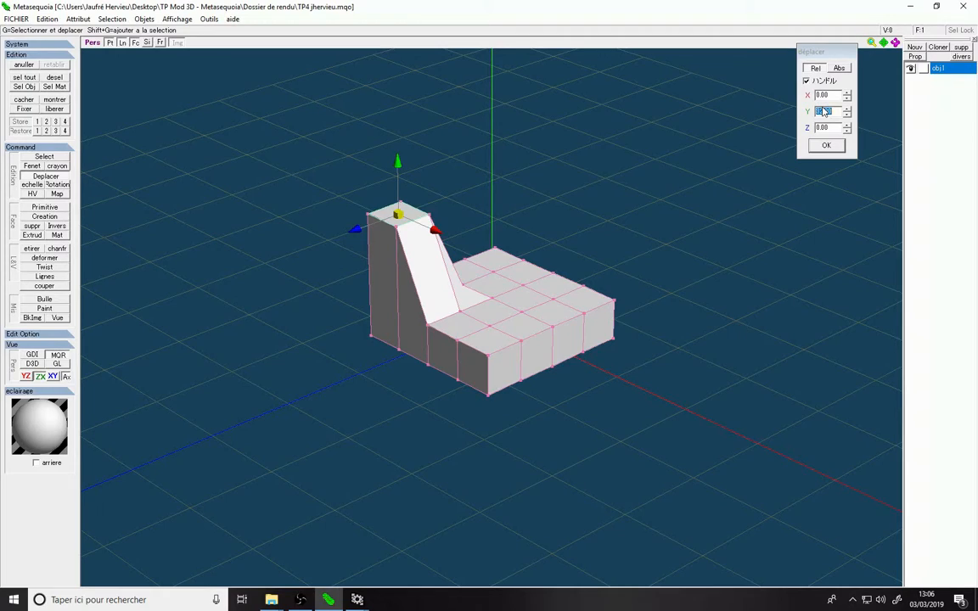
pyautogui.hotkey('ctrl', 'z')
pyautogui.hotkey('ctrl', 'z')
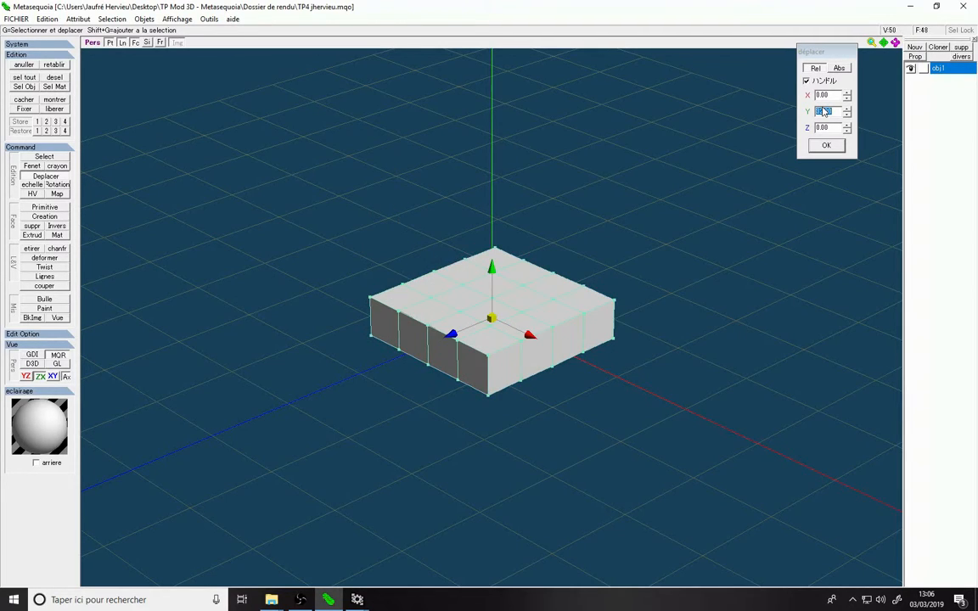
# Raise the box's upper corner face by exactly 32 along Y and undo the move
pyautogui.click(414, 268)
pyautogui.click(399, 304)
pyautogui.press('Return')
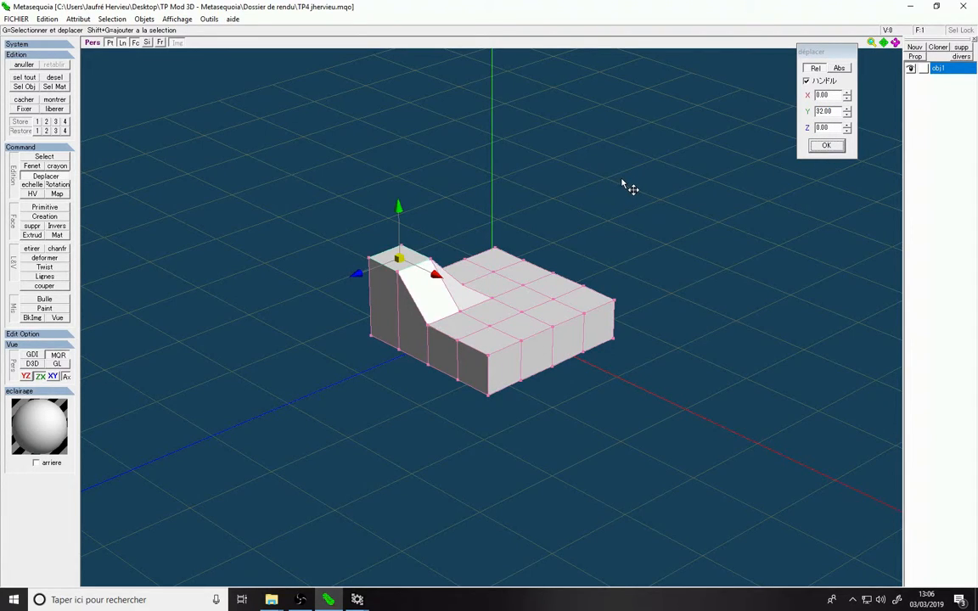
pyautogui.hotkey('ctrl', 'z')
# Move the inner edge of the upper corner square up by about 20 along Y and undo the move
pyautogui.moveTo(665, 210); pyautogui.dragTo(684, 218, button='right')
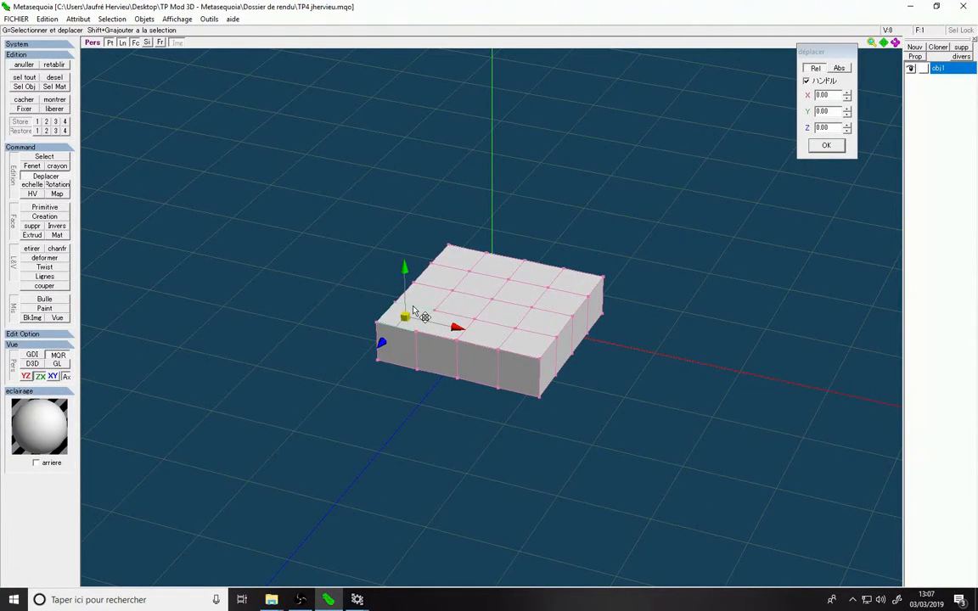
pyautogui.click(412, 433)
pyautogui.moveTo(344, 410); pyautogui.dragTo(379, 372, button='right')
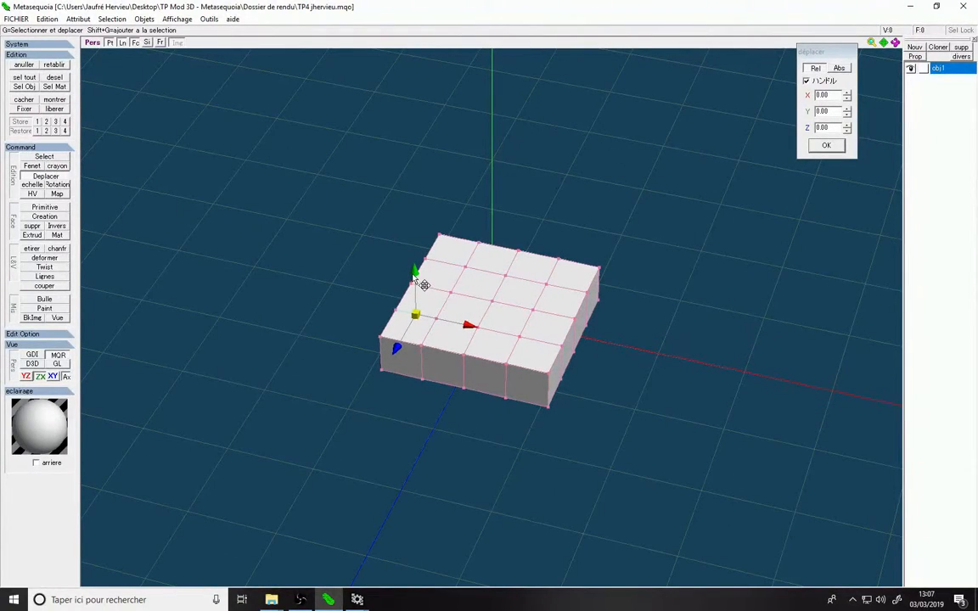
pyautogui.moveTo(417, 278); pyautogui.dragTo(416, 249)
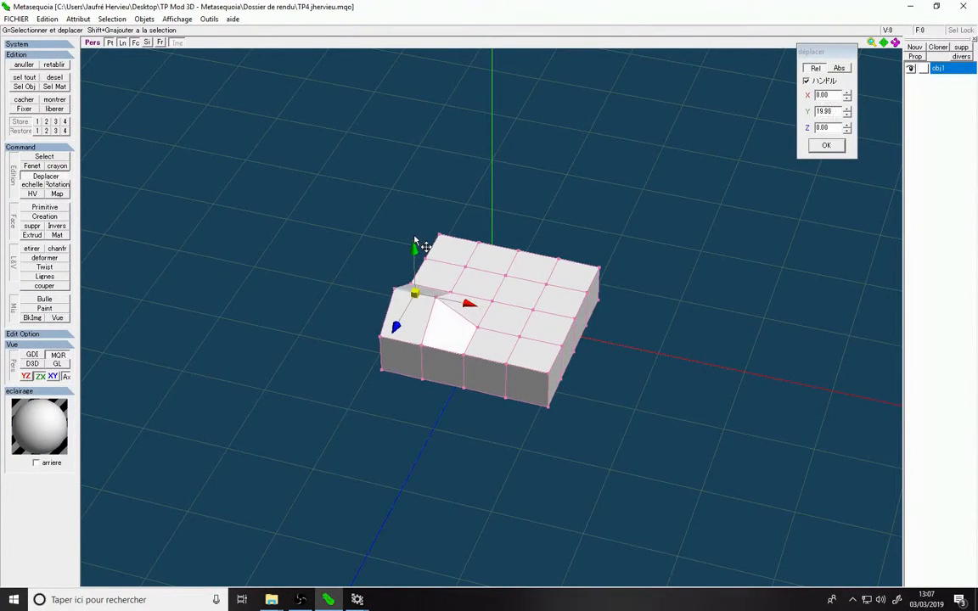
pyautogui.moveTo(323, 321); pyautogui.dragTo(388, 321, button='right')
pyautogui.hotkey('ctrl', 'z')
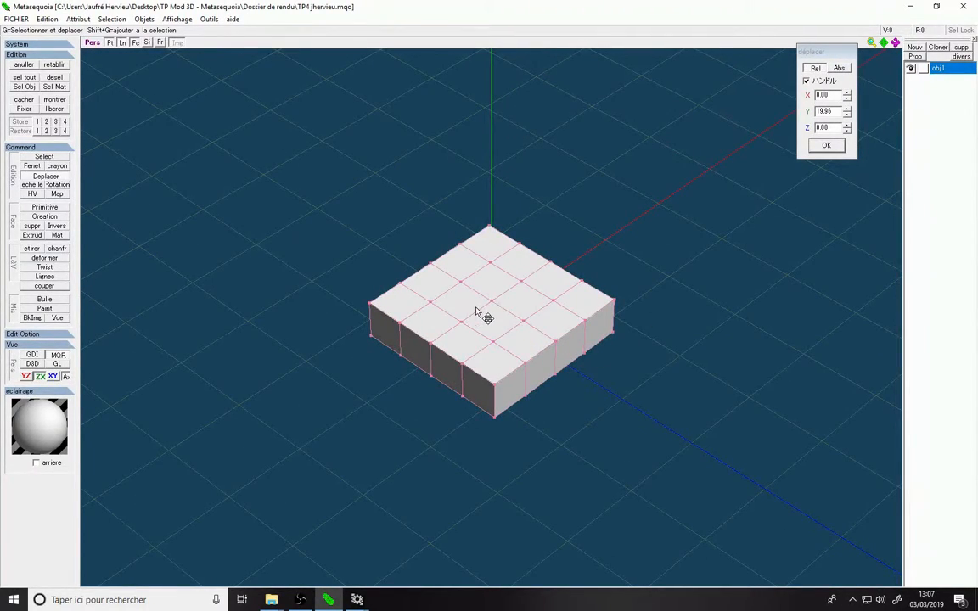
# Move the inner vertex beside the box's upper corner up by about 38 along Y and undo the move
pyautogui.click(495, 343)
pyautogui.moveTo(683, 371); pyautogui.dragTo(646, 350, button='right')
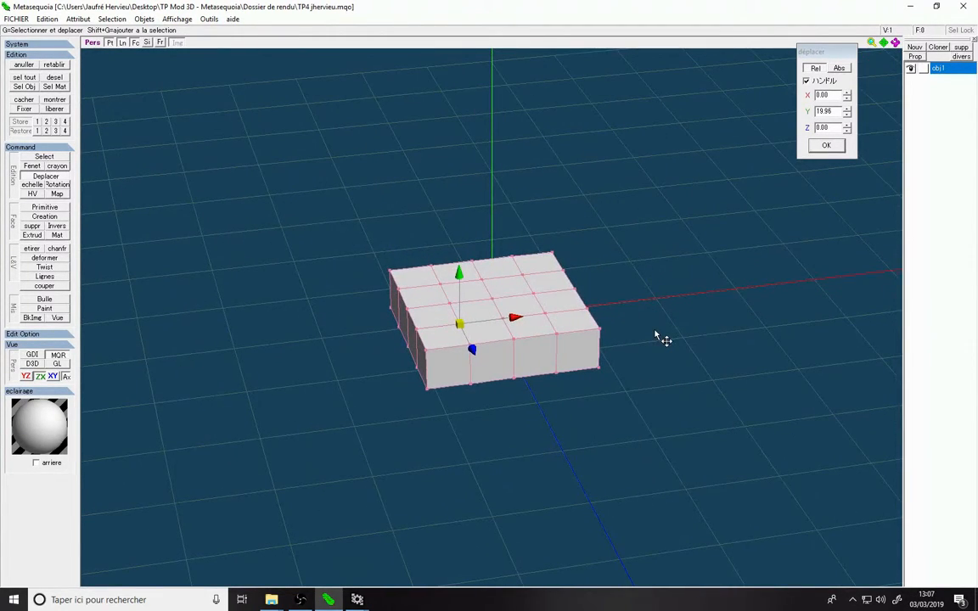
pyautogui.moveTo(459, 274); pyautogui.dragTo(457, 230)
pyautogui.moveTo(312, 342); pyautogui.dragTo(516, 367, button='right')
pyautogui.hotkey('ctrl', 'z')
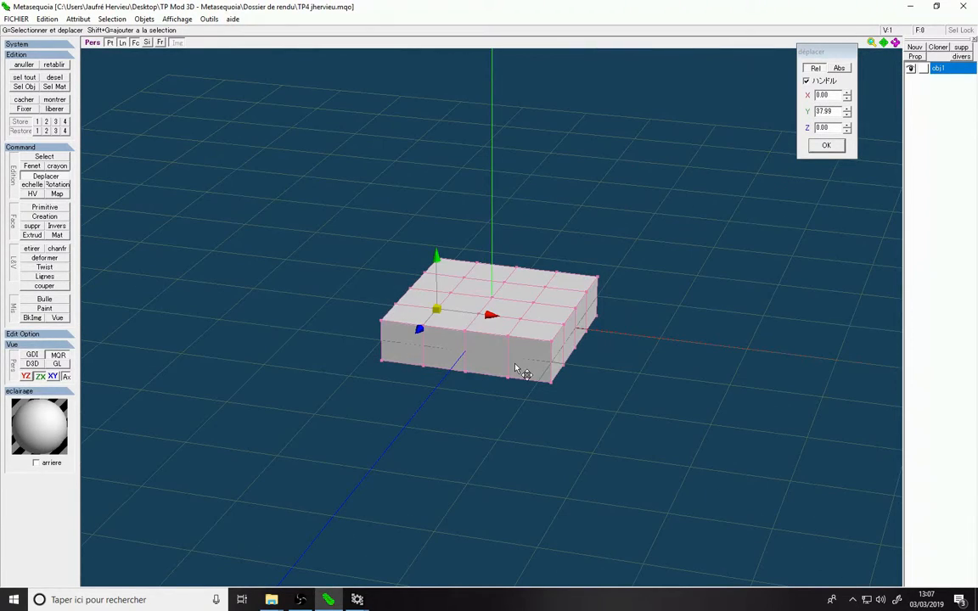
# Switch the move to absolute coordinates and set the Y position of the upper vertex at X -32, Z 32 to 48
pyautogui.click(839, 68)
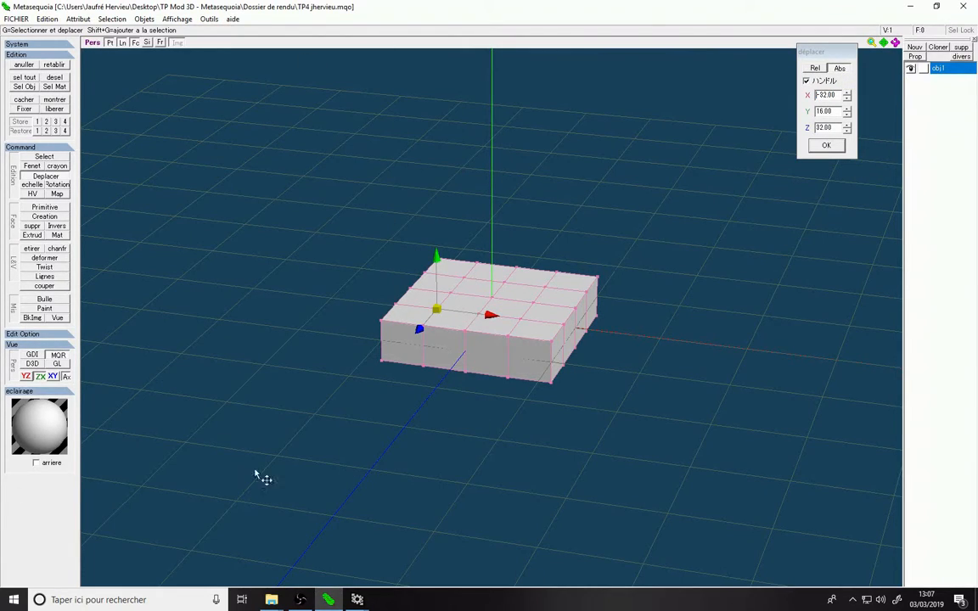
pyautogui.click(828, 128)
pyautogui.click(836, 112)
pyautogui.click(825, 146)
pyautogui.moveTo(731, 236); pyautogui.dragTo(704, 230, button='right')
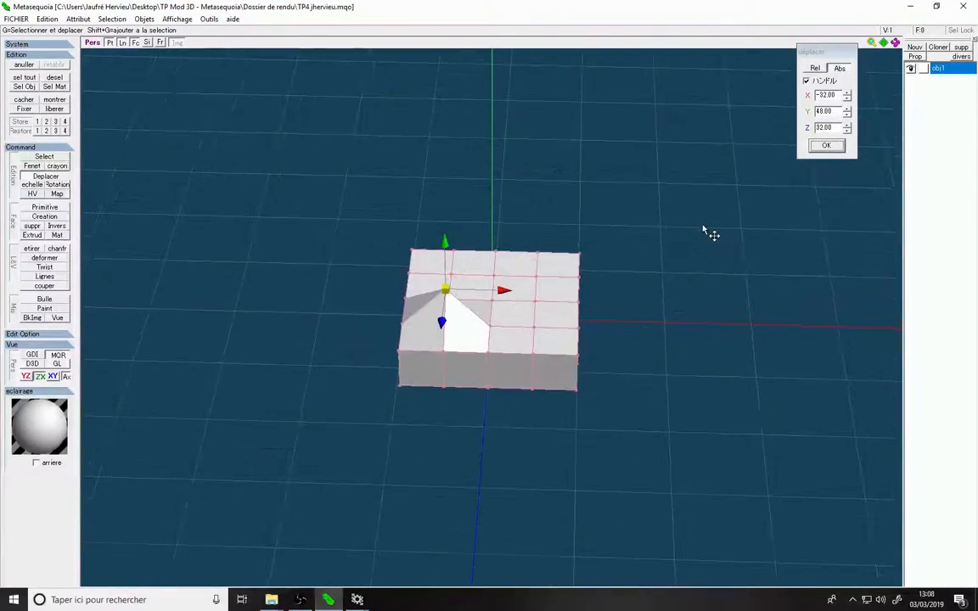
# Set the absolute Y position of the upper vertex at X 0, Z 32 to 48
pyautogui.click(490, 327)
pyautogui.doubleClick(824, 111)
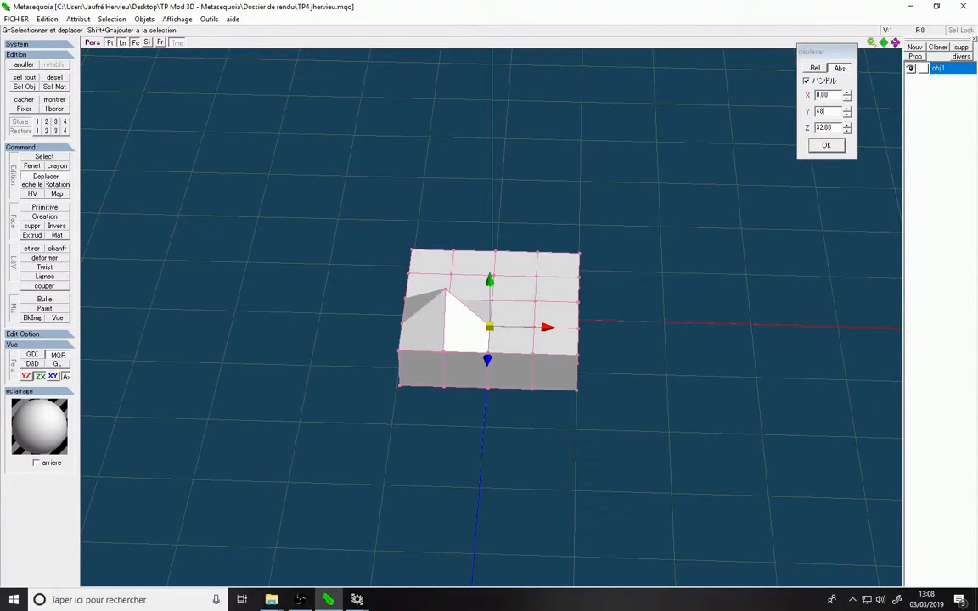
pyautogui.write('48')
pyautogui.press('Return')
pyautogui.moveTo(676, 231); pyautogui.dragTo(695, 329, button='right')
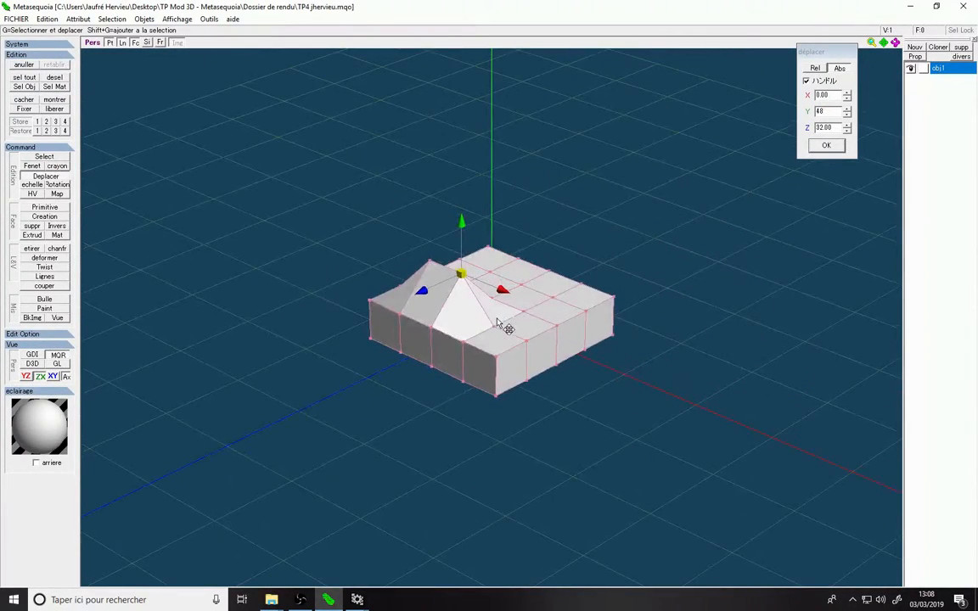
# Set the absolute Y position of the upper vertex at X 32, Z 32 to 48
pyautogui.click(493, 329)
pyautogui.doubleClick(831, 112)
pyautogui.write('48')
pyautogui.press('Return')
# Select the upper vertices at X 64 Z -64, X 32 Z -32, X 64 Z 64 and X -64 Z 0, and set their absolute Y to 48
pyautogui.moveTo(700, 192); pyautogui.dragTo(622, 218, button='right')
pyautogui.click(517, 390)
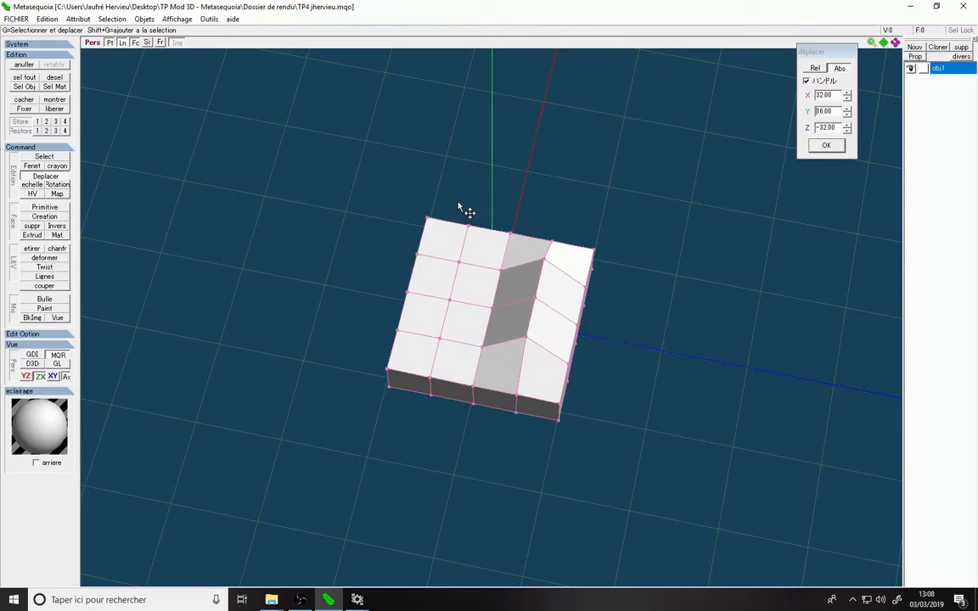
pyautogui.click(425, 218)
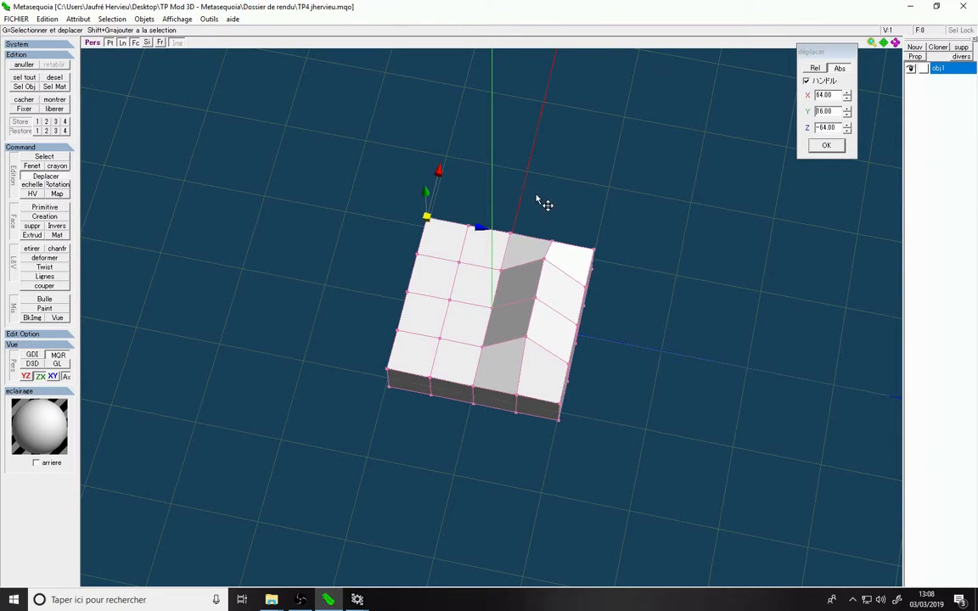
pyautogui.keyDown('shift'); pyautogui.click(458, 262); pyautogui.keyUp('shift')
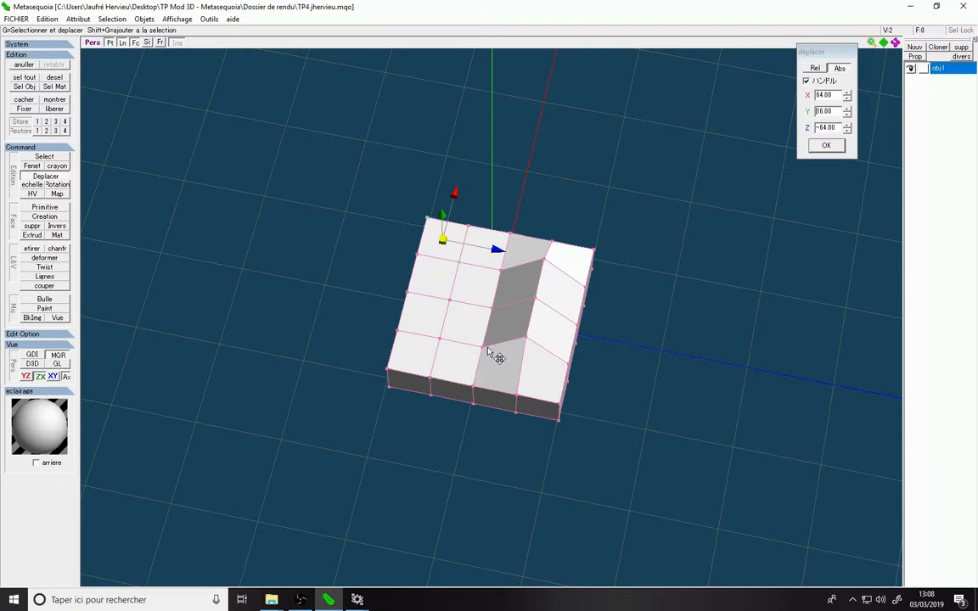
pyautogui.keyDown('shift'); pyautogui.click(594, 249); pyautogui.keyUp('shift')
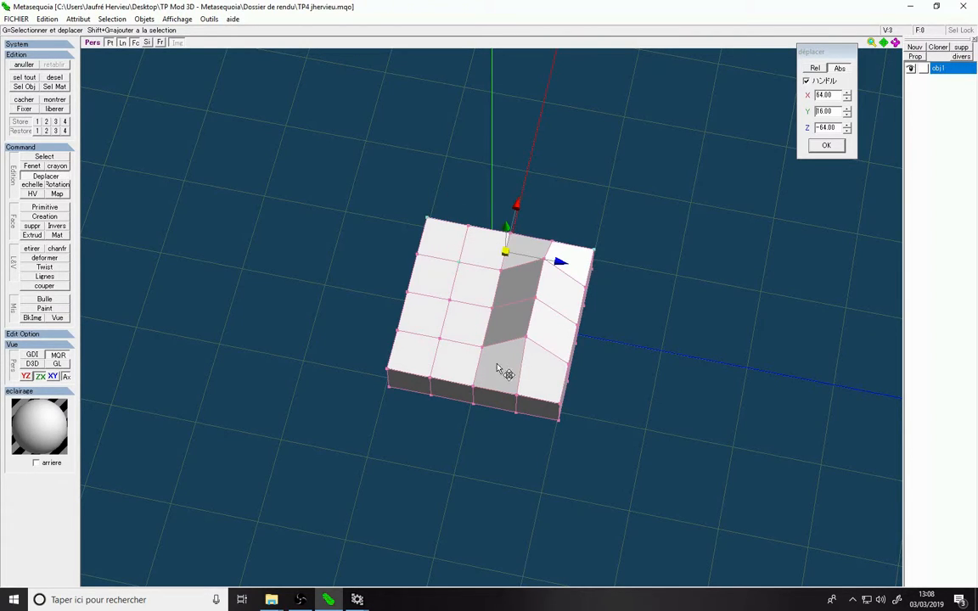
pyautogui.keyDown('shift'); pyautogui.click(473, 389); pyautogui.keyUp('shift')
pyautogui.moveTo(702, 317); pyautogui.dragTo(714, 194, button='right')
pyautogui.doubleClick(826, 112)
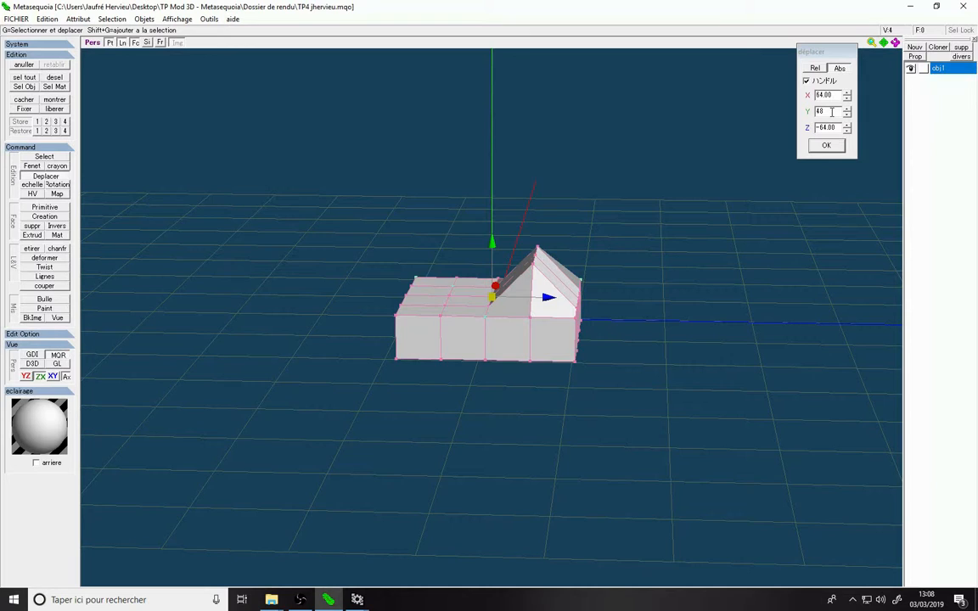
pyautogui.write('48')
pyautogui.press('Return')
# Window-select the row of upper vertices along the X 64 edge and move it up by about 48 along Y
pyautogui.moveTo(660, 240); pyautogui.dragTo(497, 259, button='right')
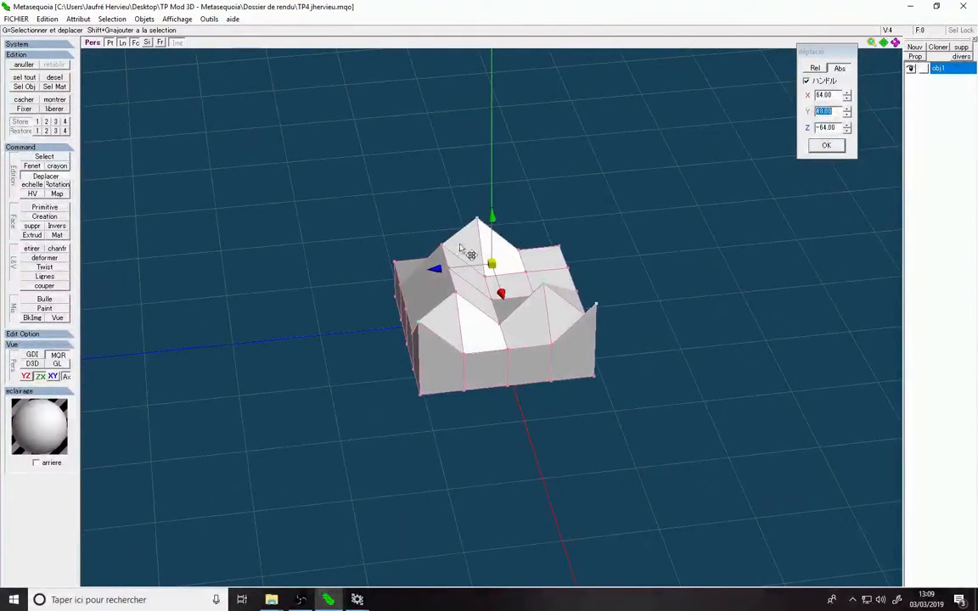
pyautogui.moveTo(593, 225); pyautogui.dragTo(304, 363, button='right')
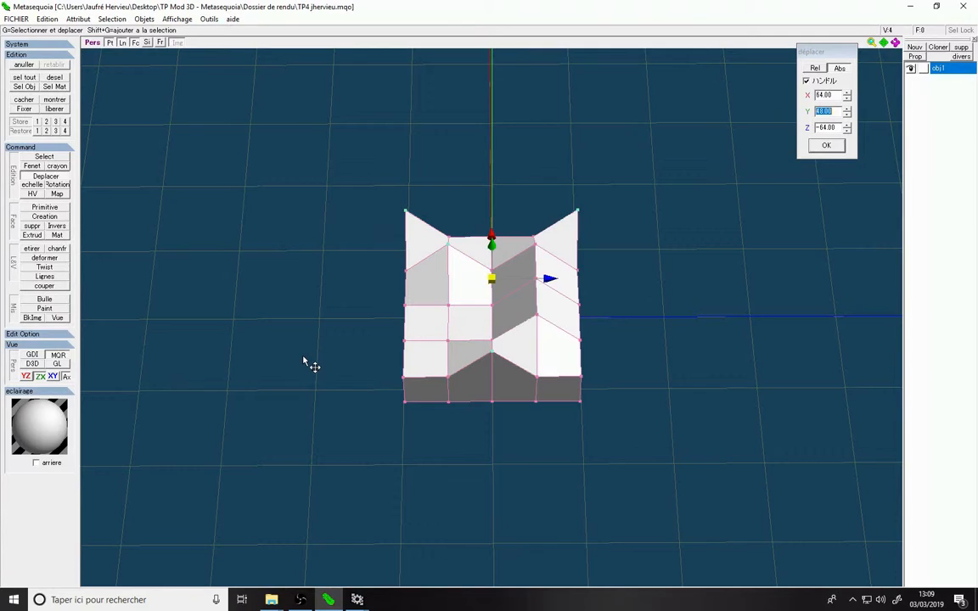
pyautogui.click(34, 168)
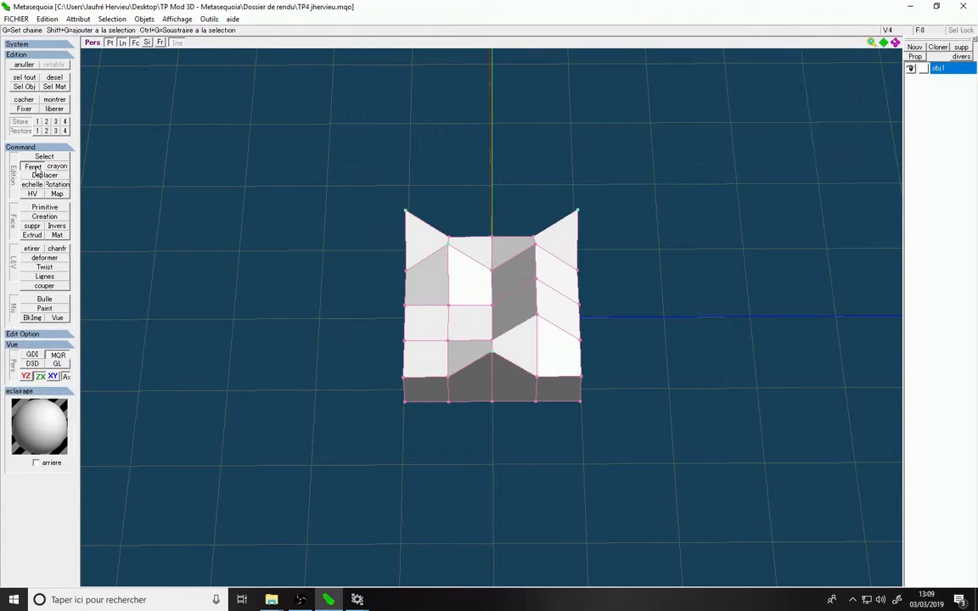
pyautogui.moveTo(373, 179); pyautogui.dragTo(635, 244)
pyautogui.moveTo(719, 269); pyautogui.dragTo(515, 191, button='right')
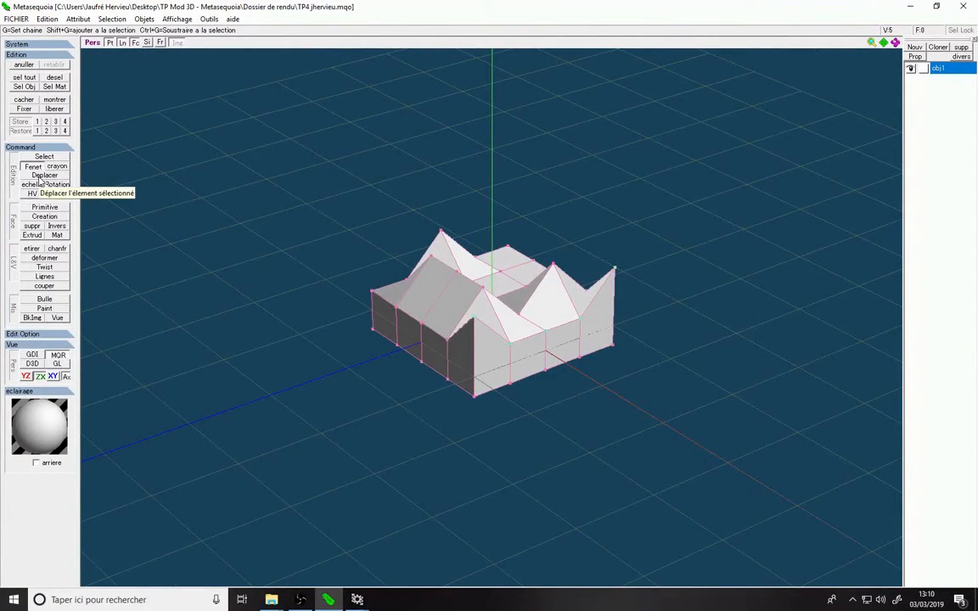
pyautogui.click(45, 175)
pyautogui.moveTo(547, 259); pyautogui.dragTo(548, 188)
# Lasso-select vertices around the raised corner at X 64, Z -64 and move them about -21 along X
pyautogui.moveTo(547, 187); pyautogui.dragTo(466, 384, button='right')
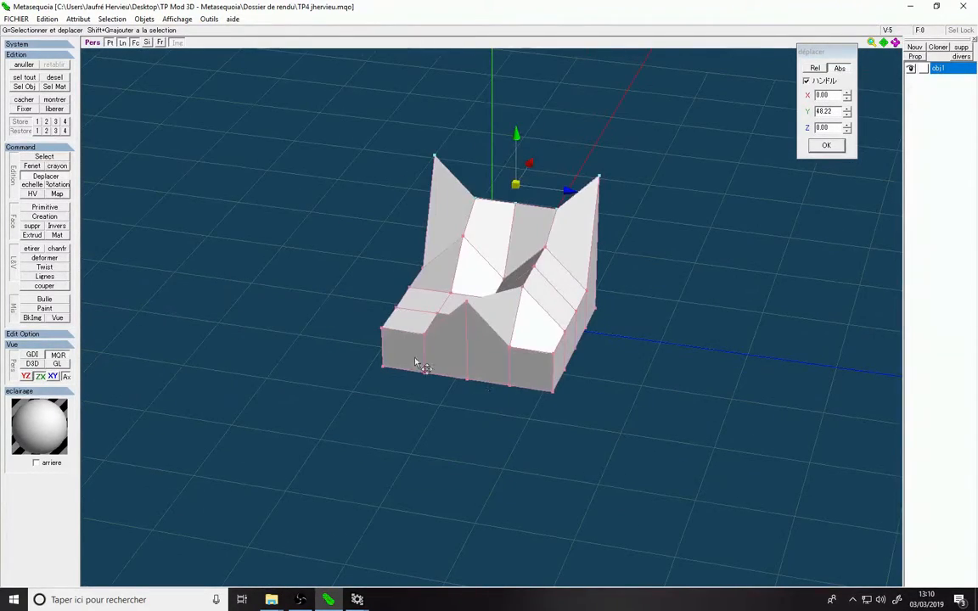
pyautogui.click(60, 167)
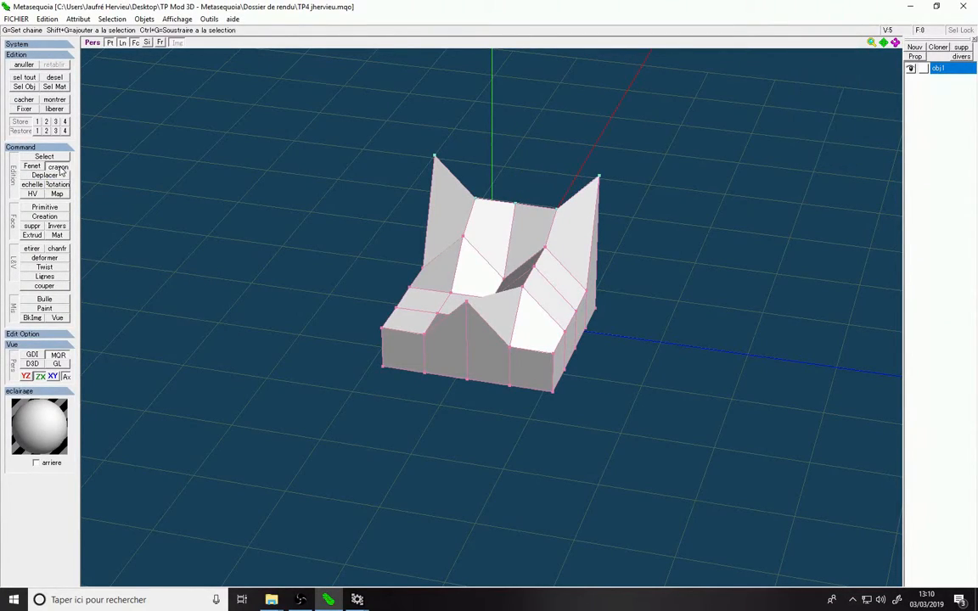
pyautogui.moveTo(430, 141); pyautogui.dragTo(420, 160)
pyautogui.moveTo(429, 211)
pyautogui.mouseDown()
pyautogui.moveTo(455, 251)
pyautogui.moveTo(489, 174)
pyautogui.moveTo(432, 142)
pyautogui.mouseUp()
pyautogui.moveTo(552, 151)
pyautogui.mouseDown(button='right')
pyautogui.moveTo(669, 125)
pyautogui.moveTo(572, 234)
pyautogui.moveTo(465, 190)
pyautogui.moveTo(454, 175)
pyautogui.moveTo(559, 164)
pyautogui.mouseUp(button='right')
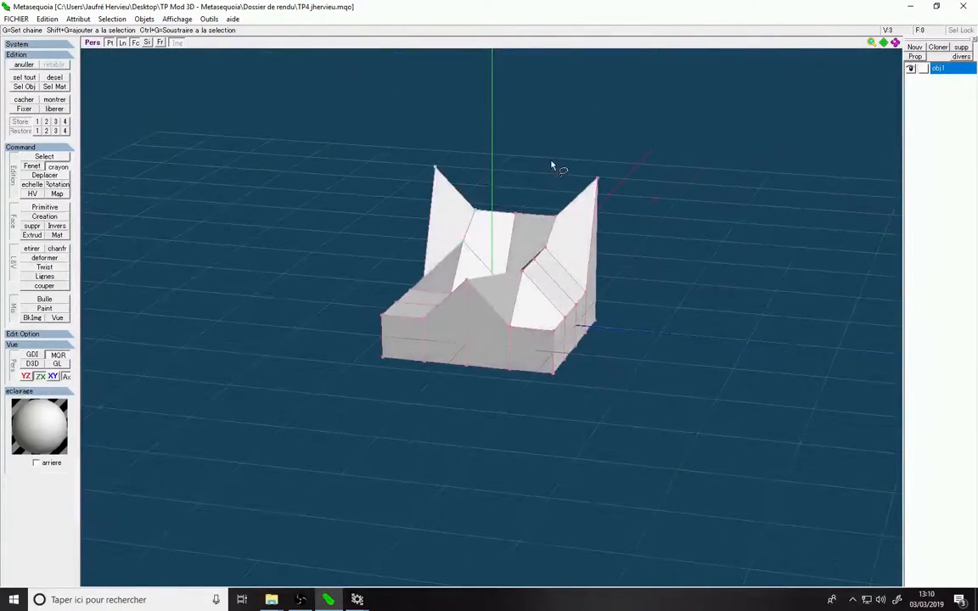
pyautogui.click(43, 175)
pyautogui.moveTo(458, 164)
pyautogui.mouseDown()
pyautogui.moveTo(447, 131)
pyautogui.moveTo(448, 185)
pyautogui.moveTo(447, 149)
pyautogui.mouseUp()
# Undo all the vertex moves back to the flat segmented box and switch to the Select tool
pyautogui.hotkey('ctrl', 'z')
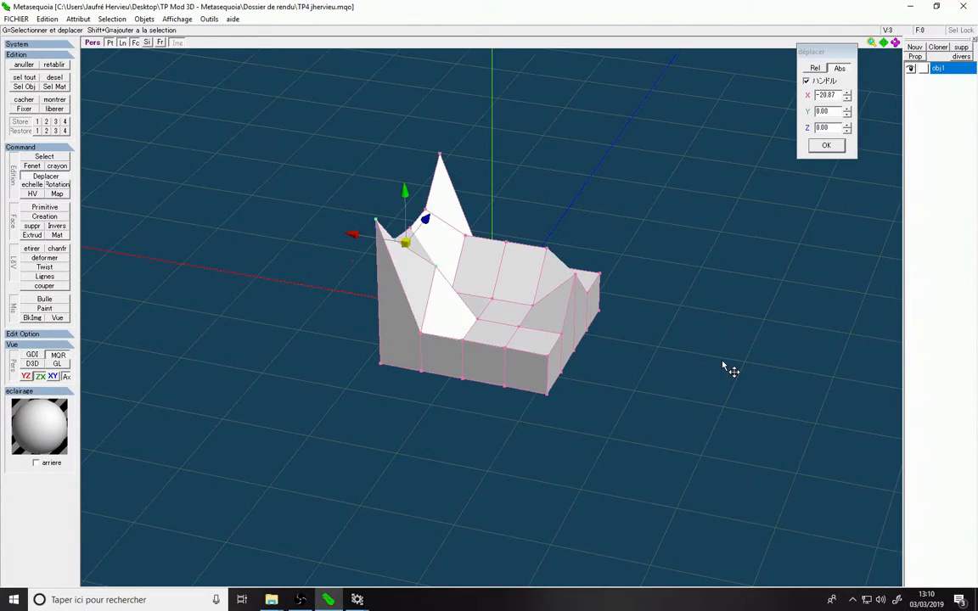
pyautogui.hotkey('ctrl', 'z')
pyautogui.hotkey('ctrl', 'z')
pyautogui.hotkey('ctrl', 'z')
pyautogui.hotkey('ctrl', 'z')
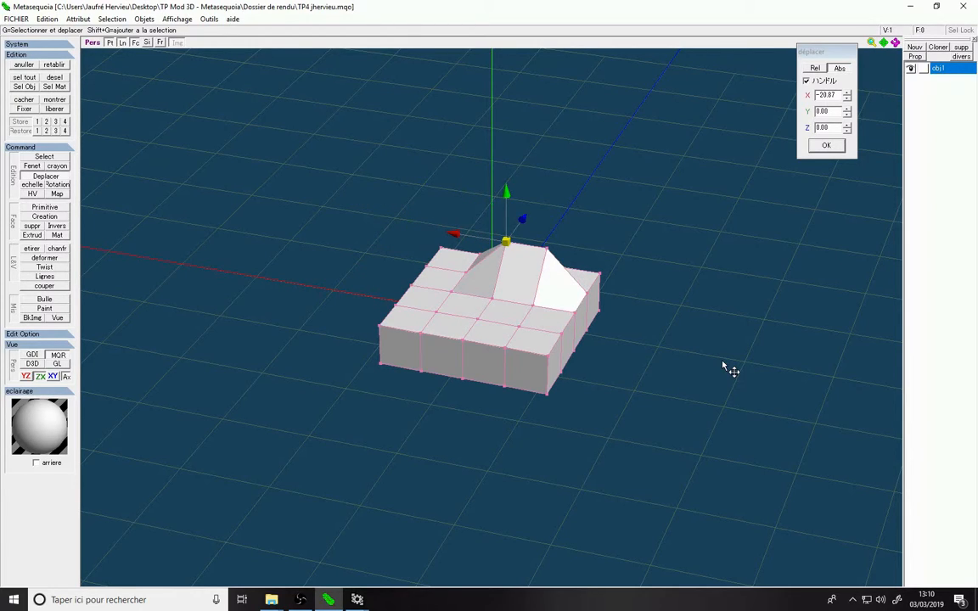
pyautogui.hotkey('ctrl', 'z')
pyautogui.hotkey('ctrl', 'z')
pyautogui.click(44, 156)
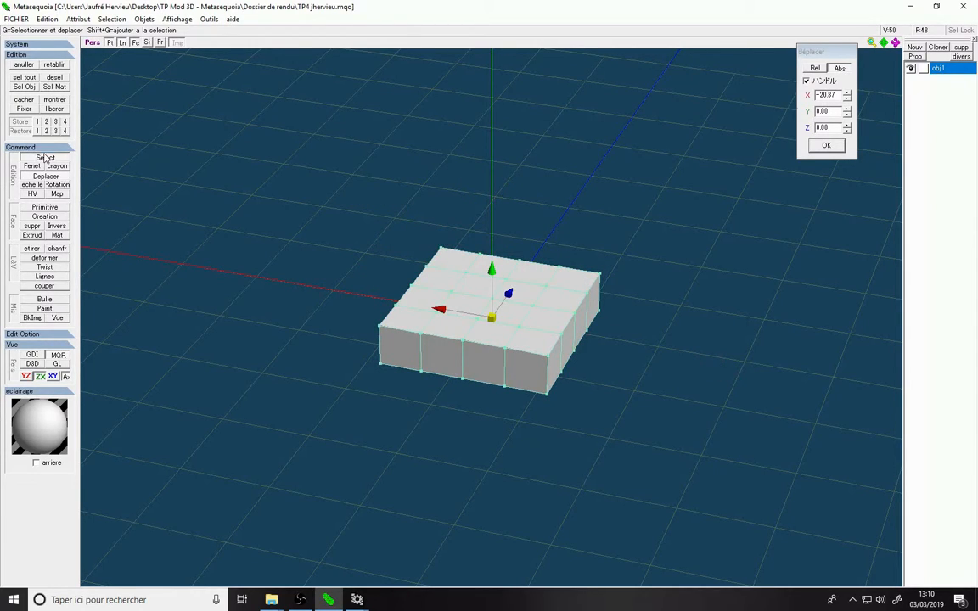
pyautogui.moveTo(742, 275); pyautogui.dragTo(647, 357, button='right')
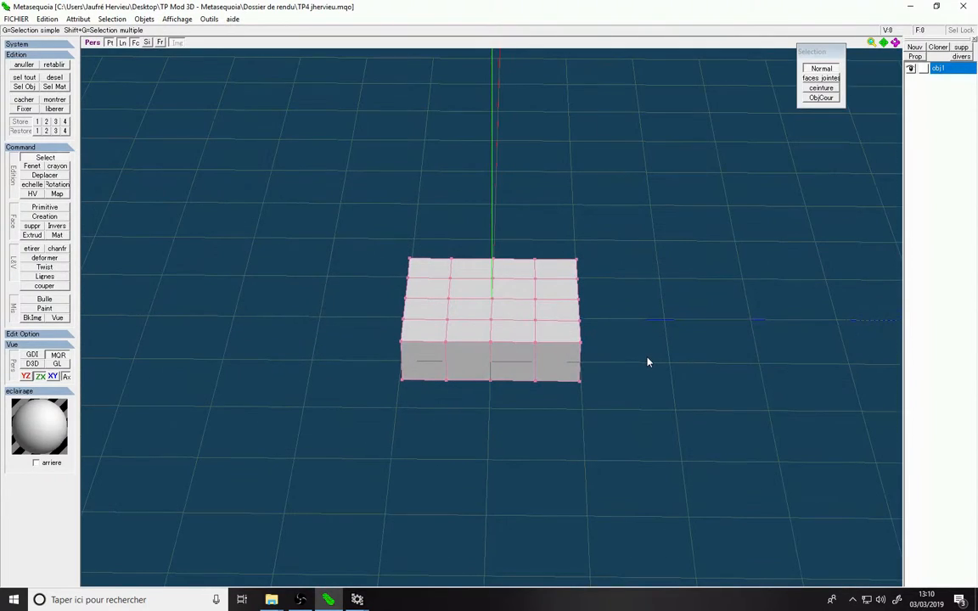